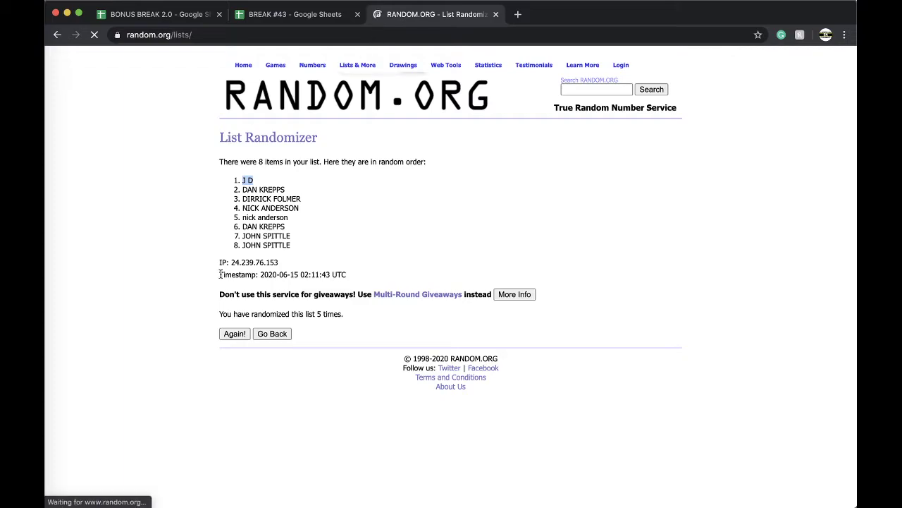
Shuffle the list of 94 team numbers five times in the RANDOM.ORG List Randomizer.
click(243, 405)
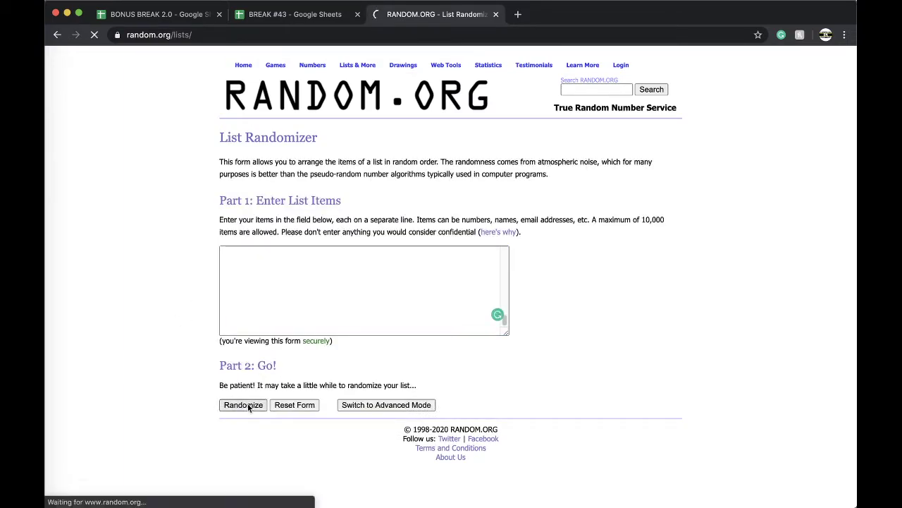
scroll(243, 412, down, 10)
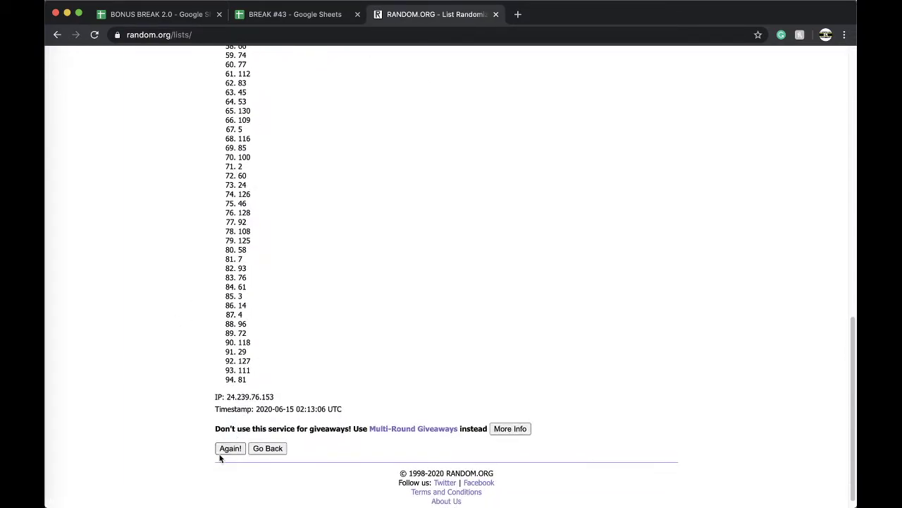
click(223, 451)
scroll(222, 451, down, 10)
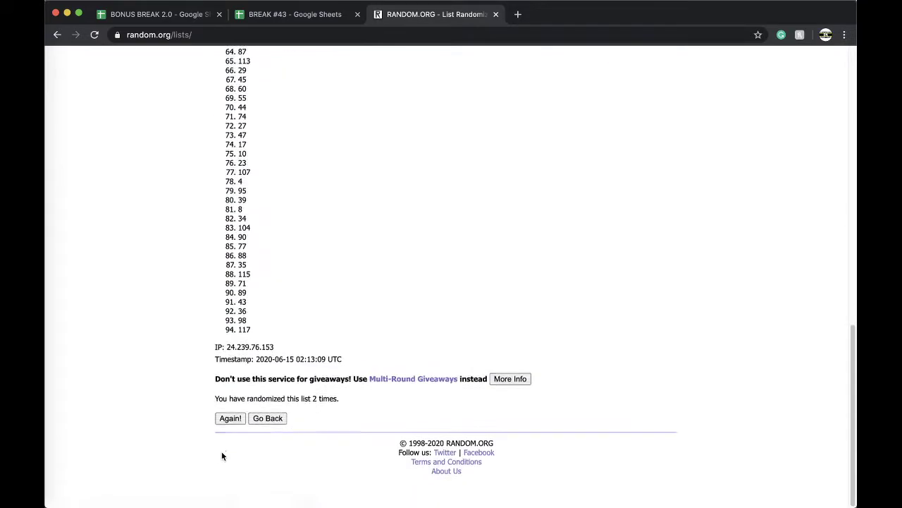
click(227, 436)
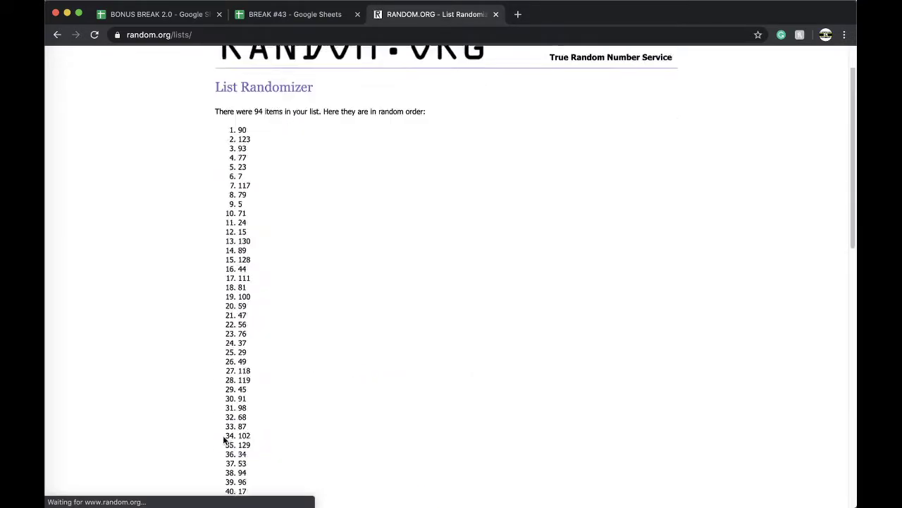
scroll(226, 440, down, 10)
click(223, 435)
scroll(223, 435, down, 10)
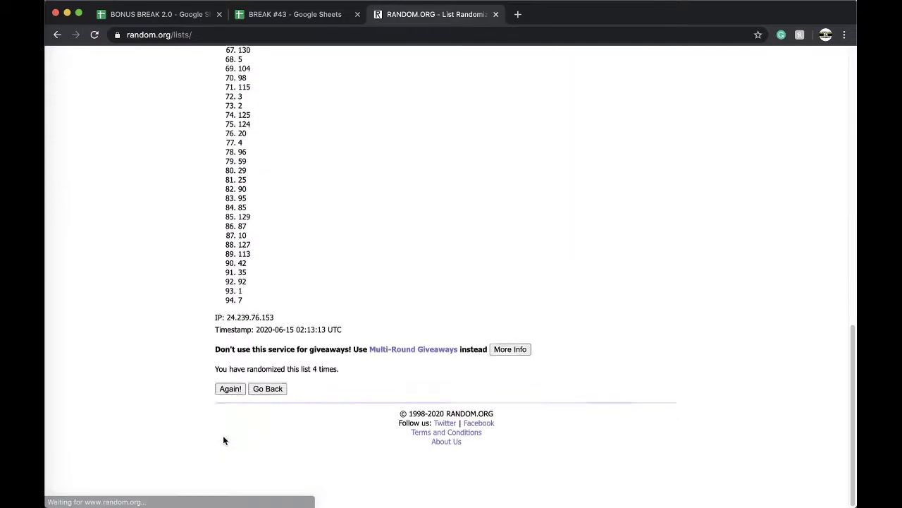
click(223, 435)
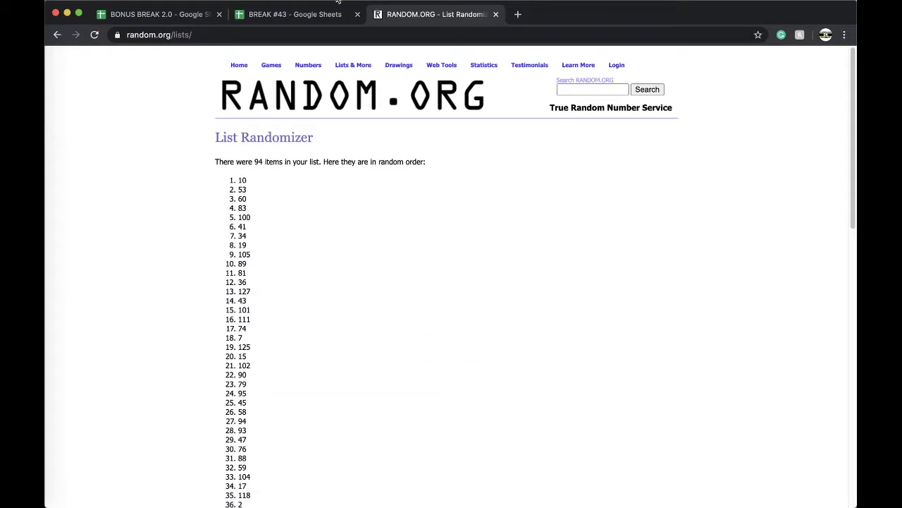
click(302, 14)
Fill cell E9, holding number 10, yellow.
click(383, 248)
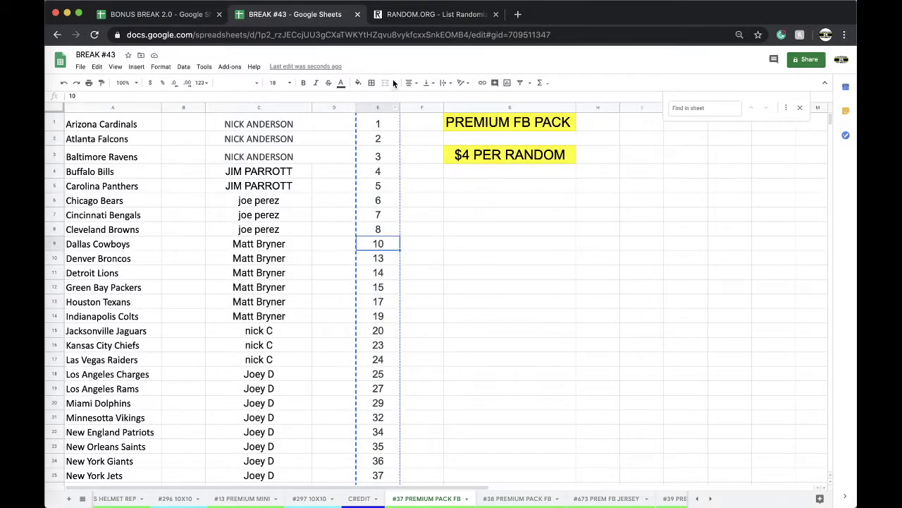
click(358, 82)
click(388, 122)
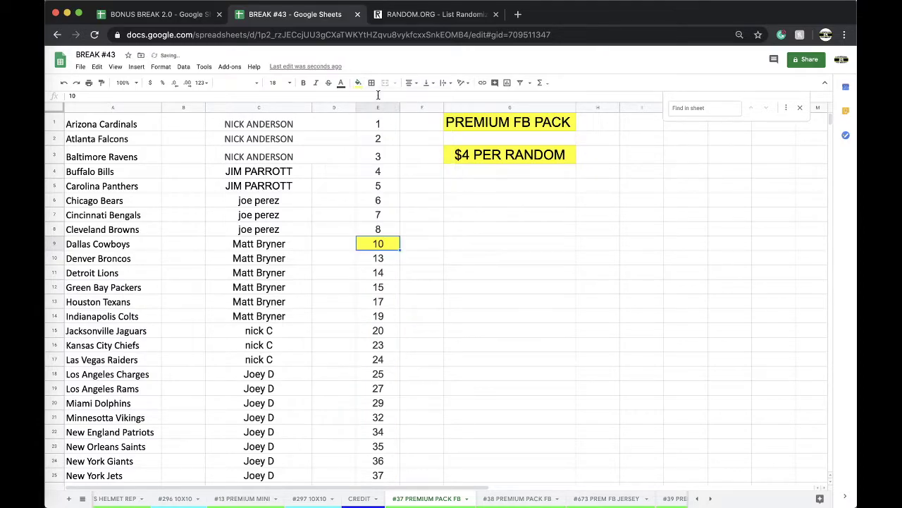
Copy column E into column E of the #38 PREMIUM PACK FB sheet.
click(378, 107)
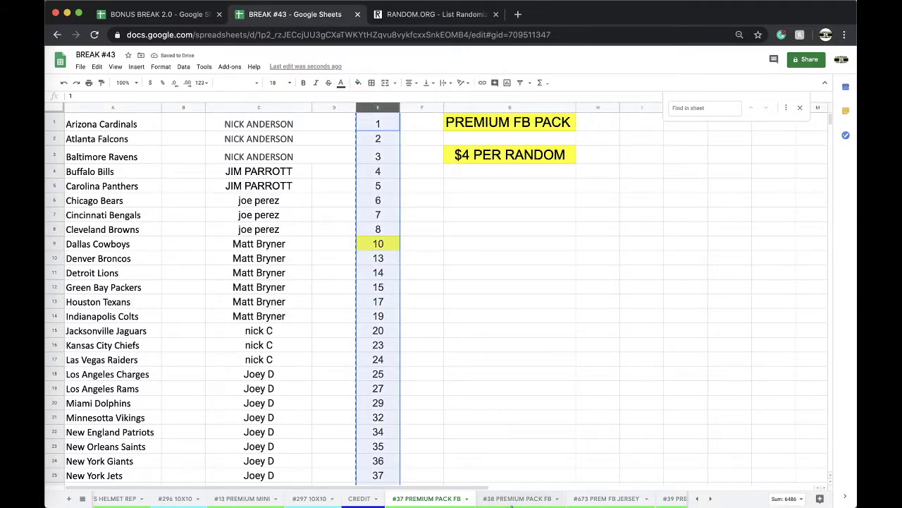
click(517, 498)
scroll(363, 188, up, 5)
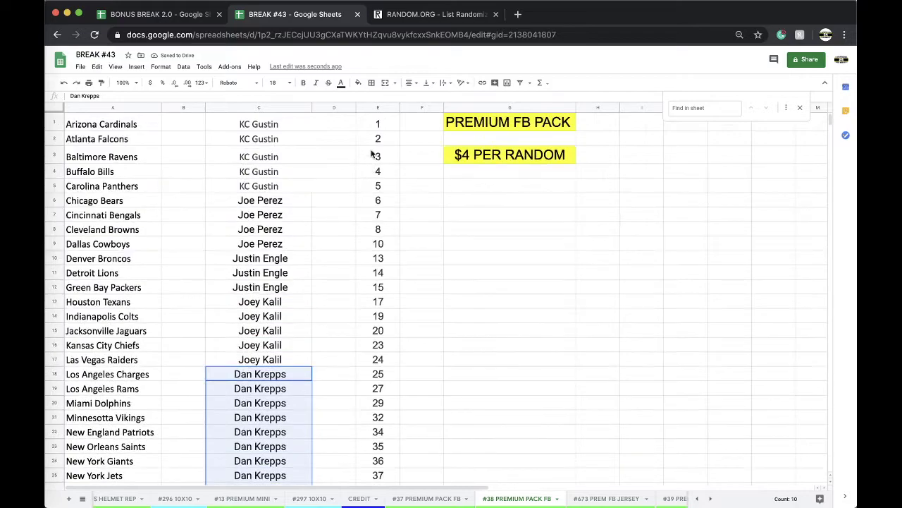
click(377, 108)
key(ctrl+v)
Clear the column E numbers below E9 on the #38 sheet.
drag(372, 262, 388, 163)
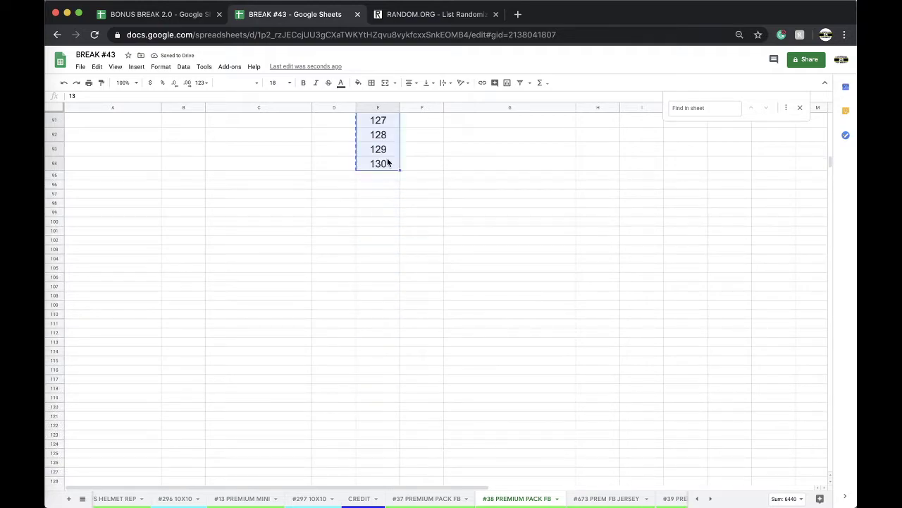
key(Delete)
scroll(386, 166, up, 10)
key(ctrl+z)
key(ctrl+z)
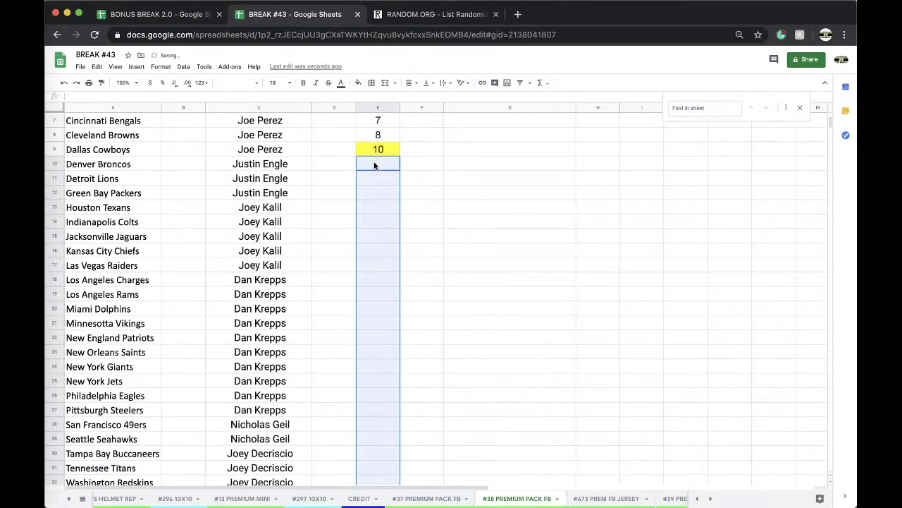
Scroll through the #37 PREMIUM PACK FB team and buyer rows, then select buyer column C.
click(414, 499)
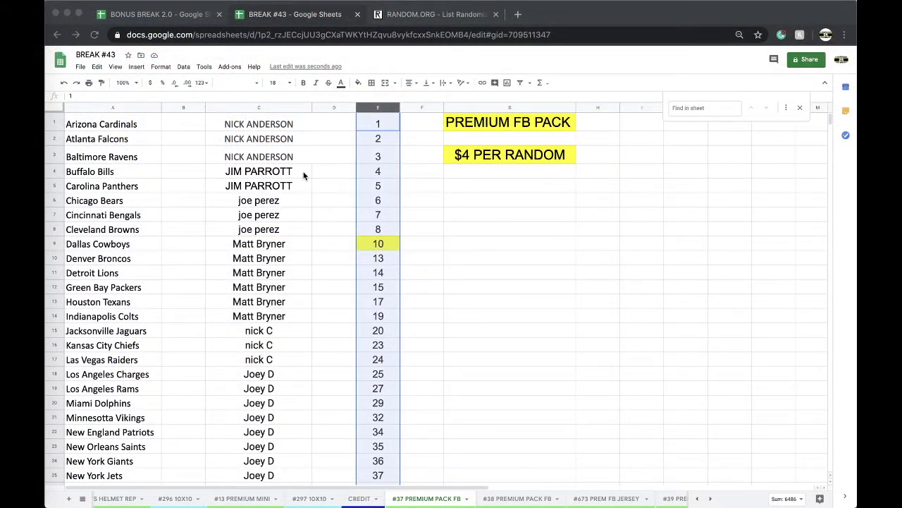
scroll(302, 180, down, 1)
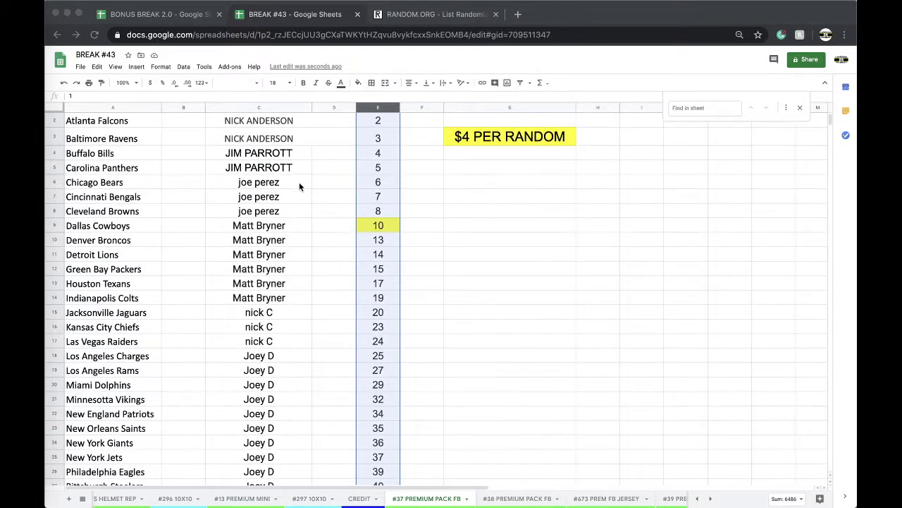
scroll(296, 196, down, 3)
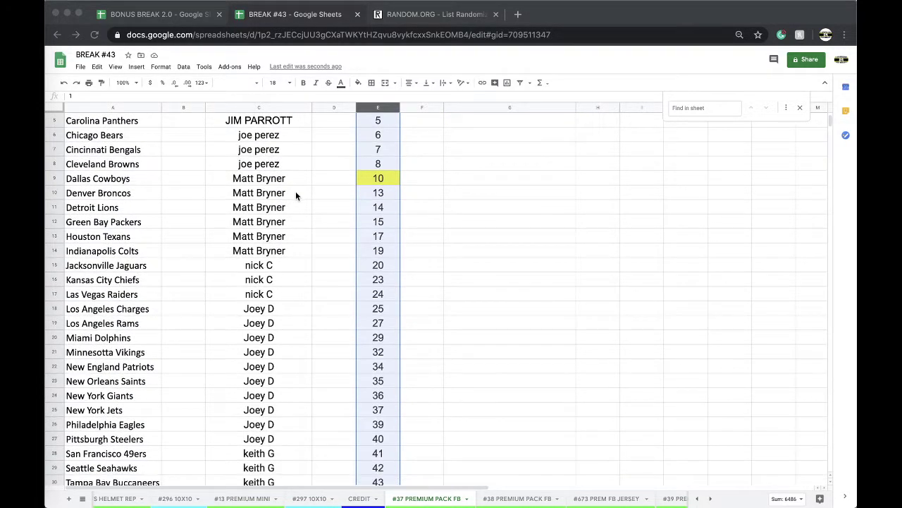
scroll(296, 195, down, 2)
scroll(295, 196, down, 2)
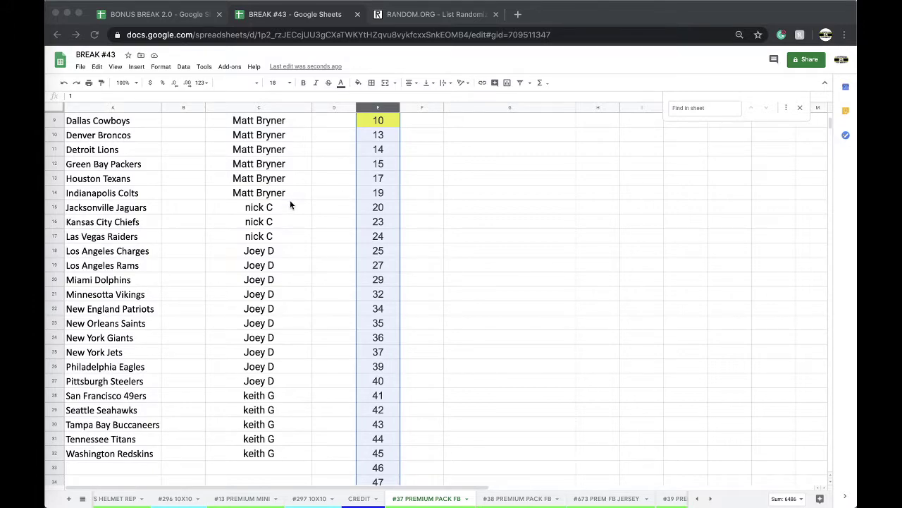
scroll(282, 270, up, 8)
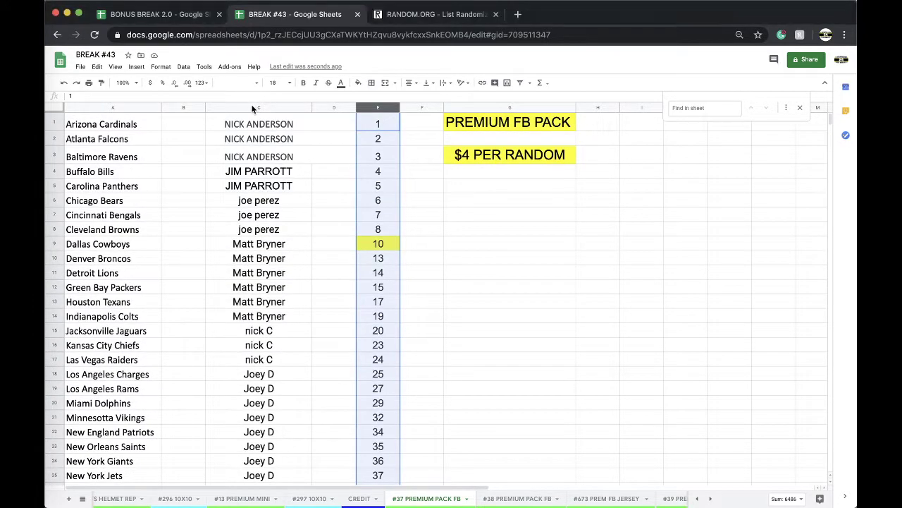
click(253, 108)
Reload the List Randomizer and enter the 32 buyer names in its list box.
click(409, 16)
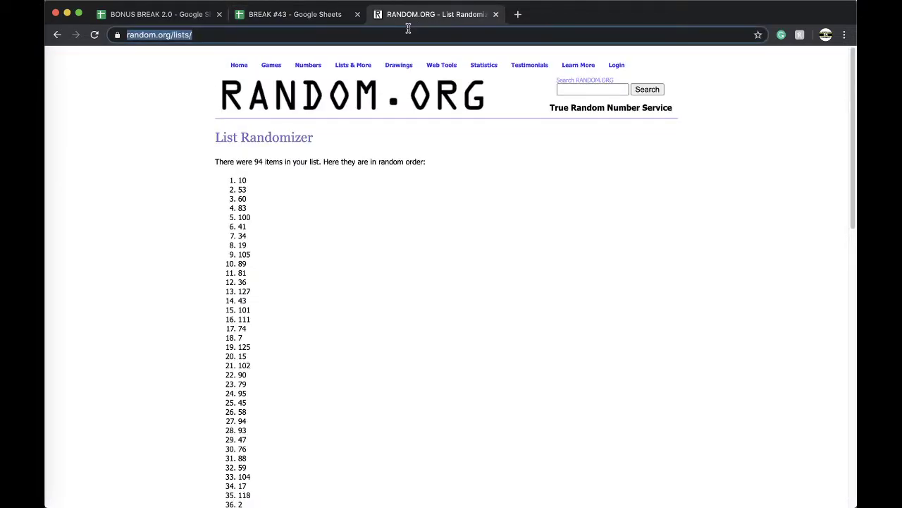
key(Return)
click(228, 272)
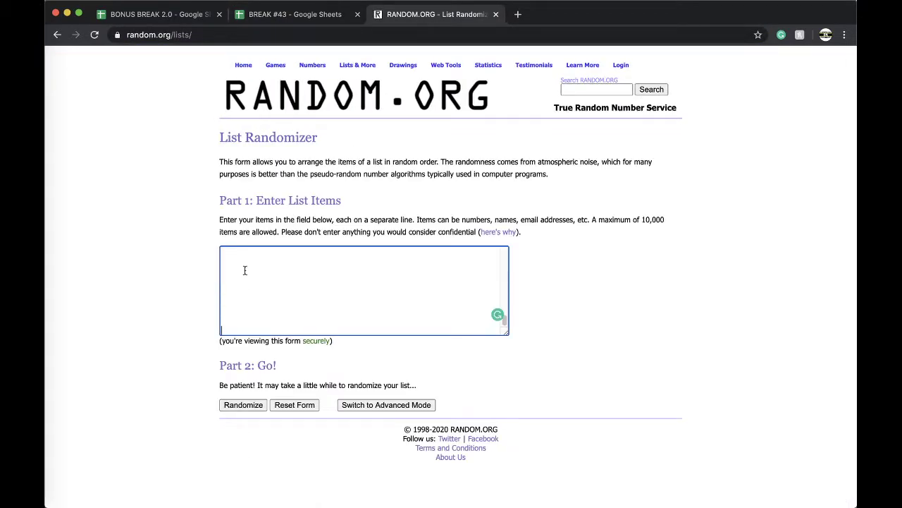
Shuffle the 32 buyer names five times.
click(233, 403)
scroll(232, 405, down, 3)
click(226, 437)
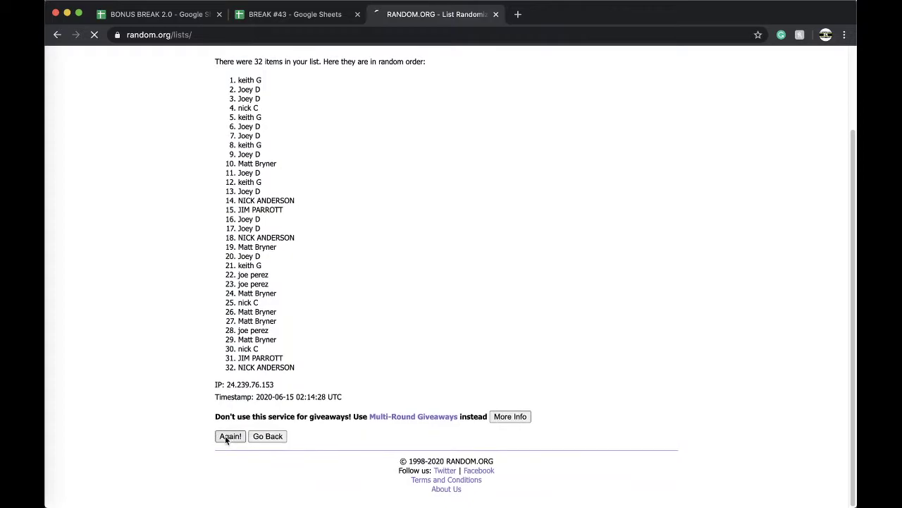
click(226, 437)
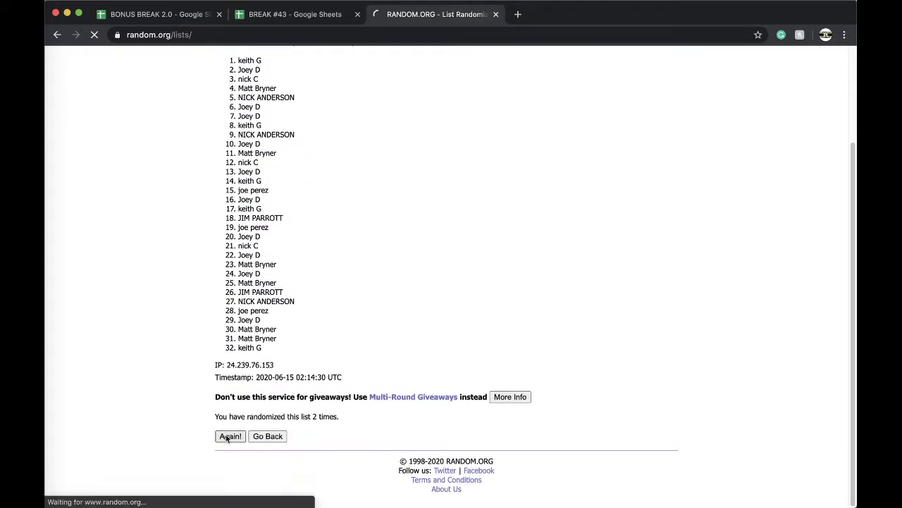
click(227, 437)
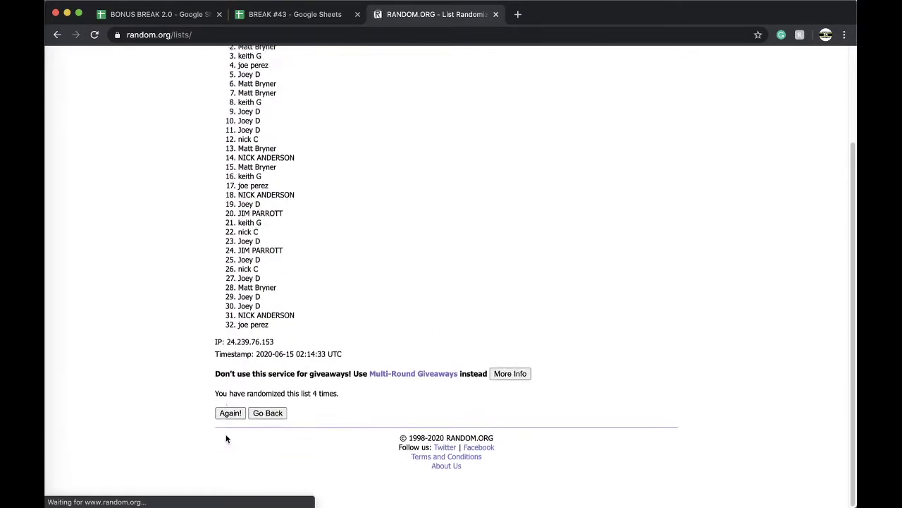
click(225, 435)
Select the full shuffled list of buyer names for copying.
triple_click(244, 180)
click(239, 177)
drag(239, 177, 338, 348)
key(super+c)
scroll(326, 227, down, 3)
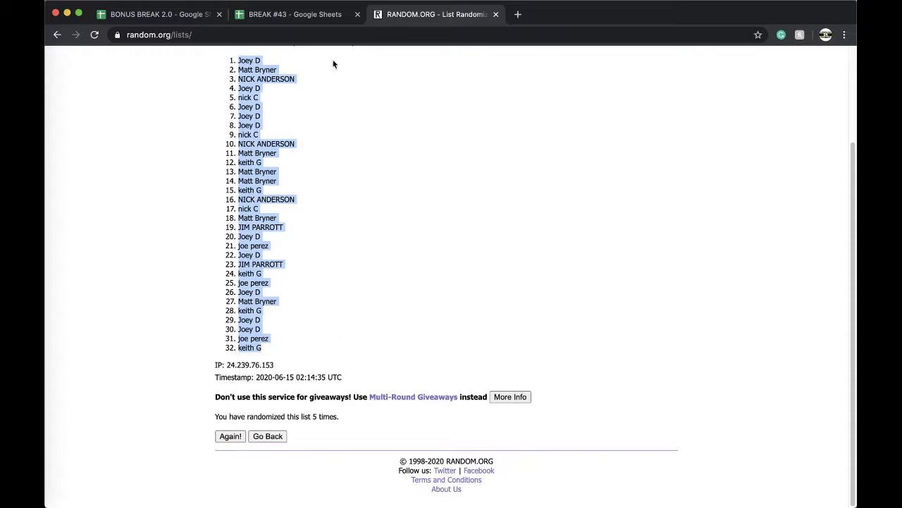
click(300, 14)
click(181, 127)
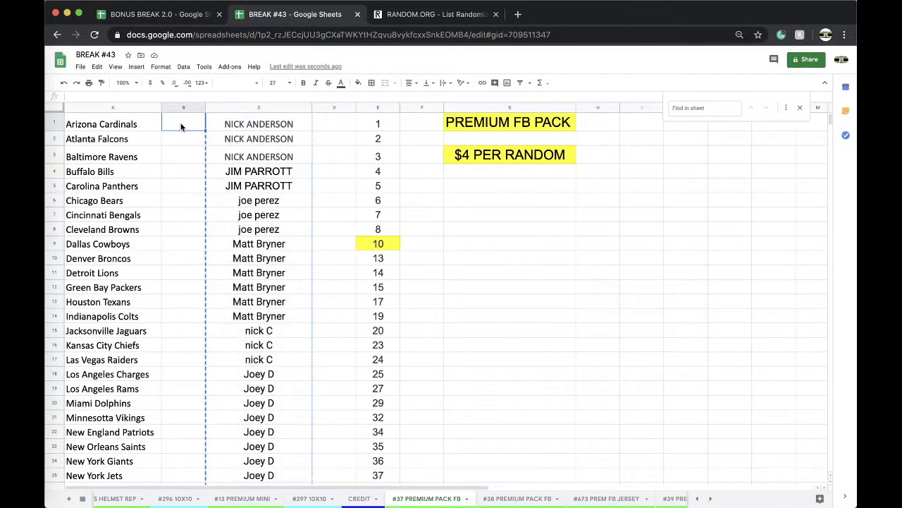
key(super+v)
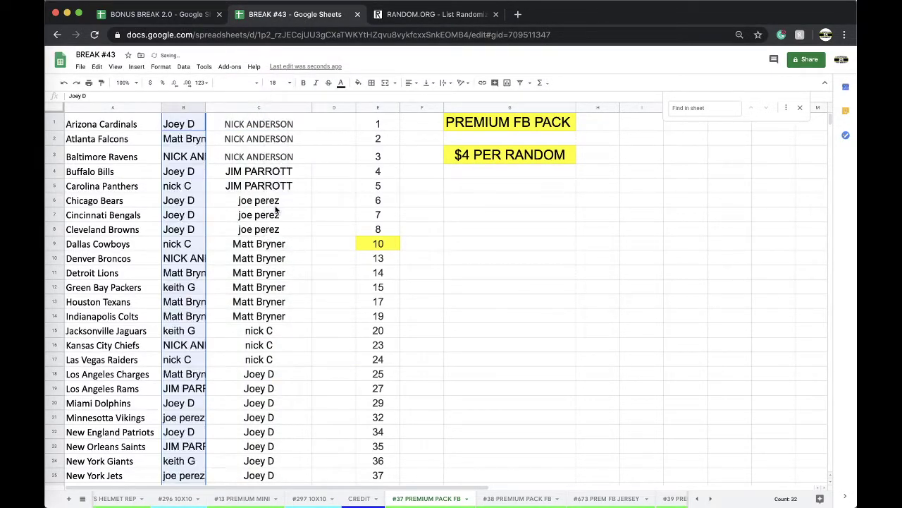
double_click(205, 107)
click(183, 67)
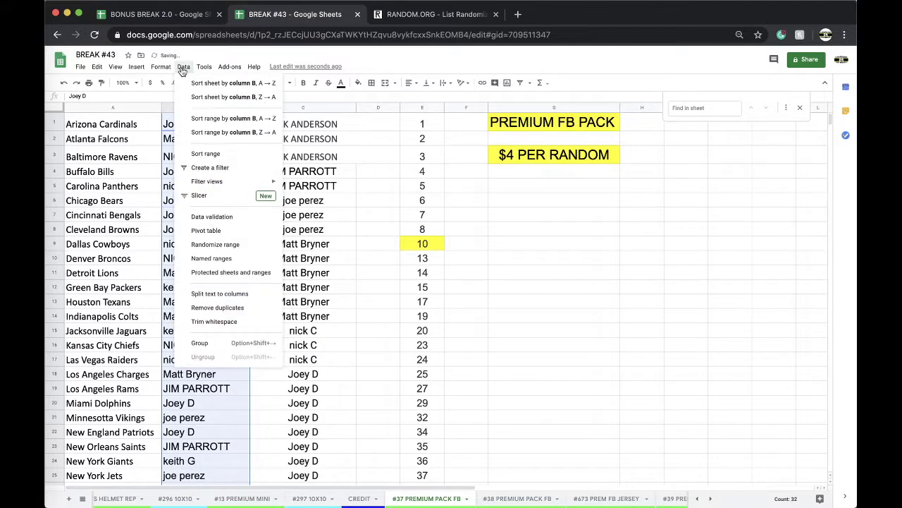
click(225, 83)
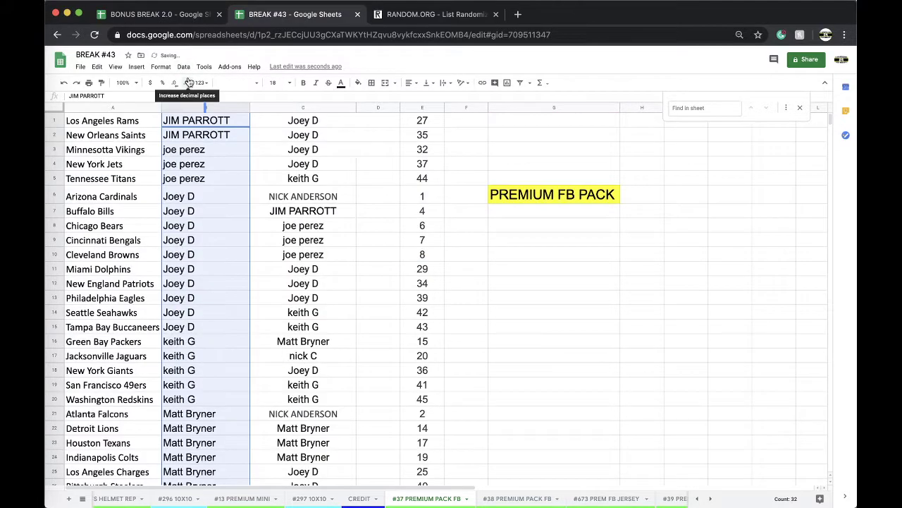
click(211, 155)
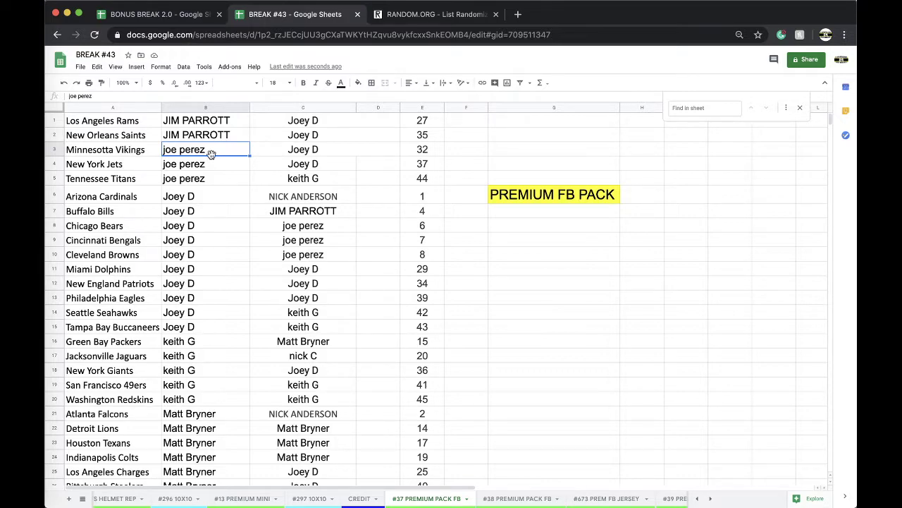
scroll(207, 194, down, 1)
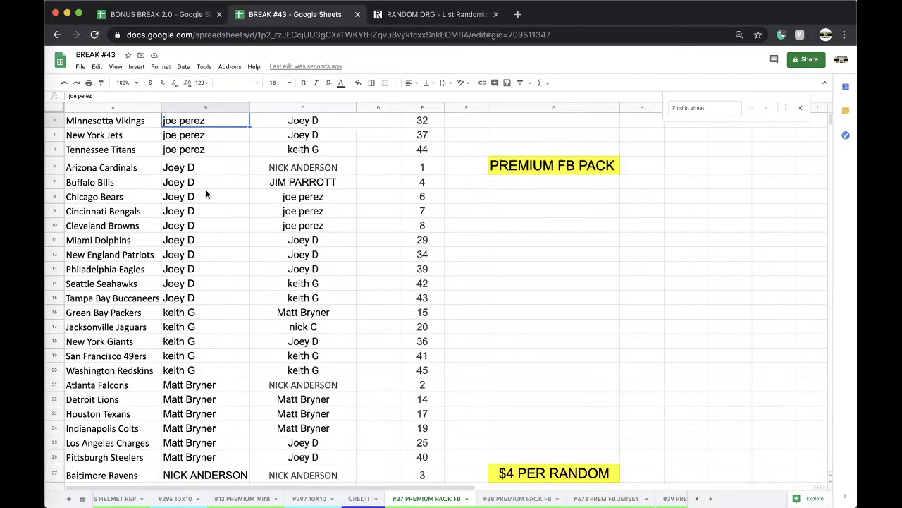
scroll(207, 195, down, 3)
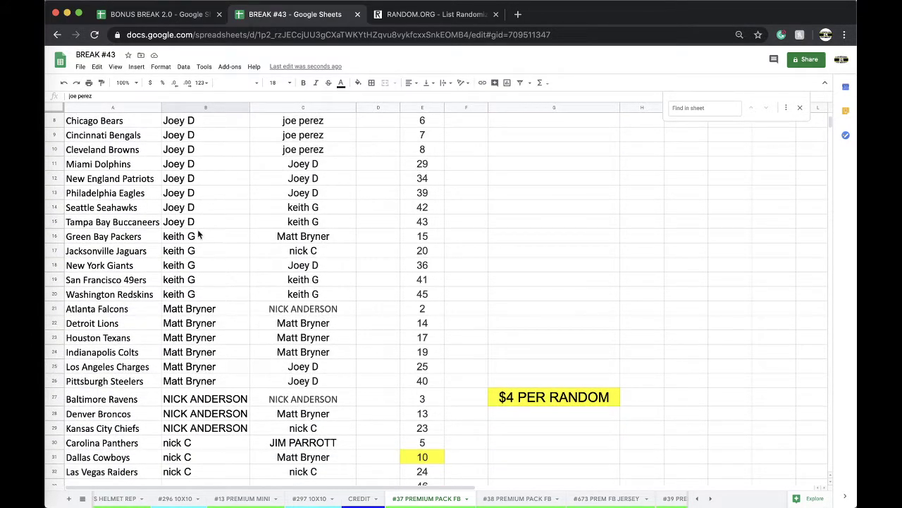
scroll(221, 293, down, 2)
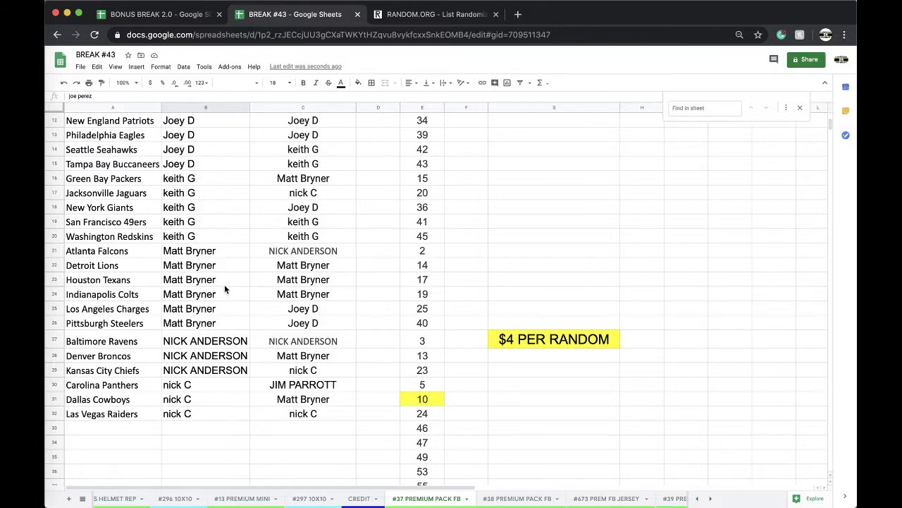
scroll(305, 505, right, 5)
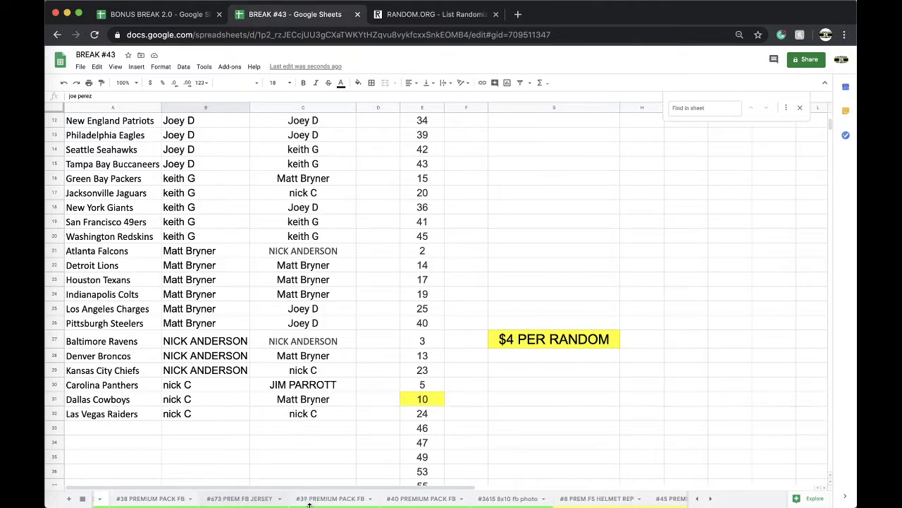
click(491, 499)
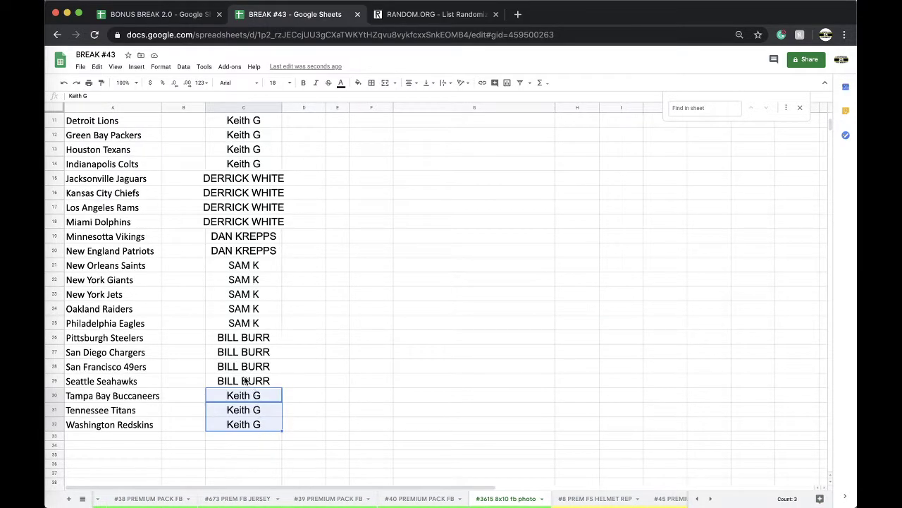
scroll(465, 504, right, 1)
click(484, 503)
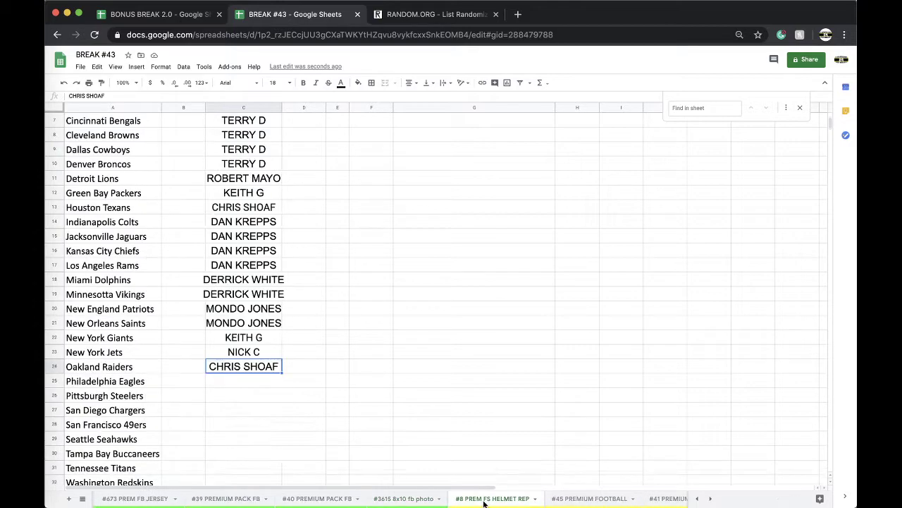
scroll(483, 502, right, 1)
click(511, 500)
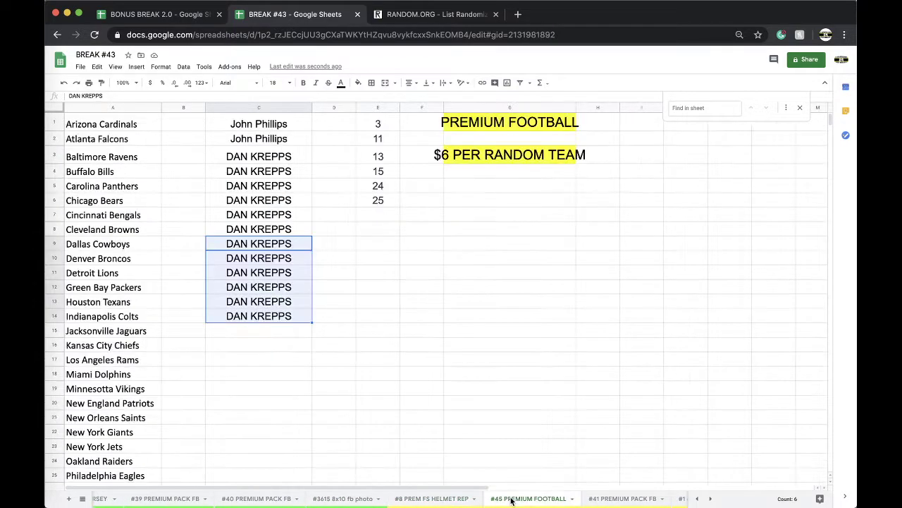
scroll(512, 500, left, 5)
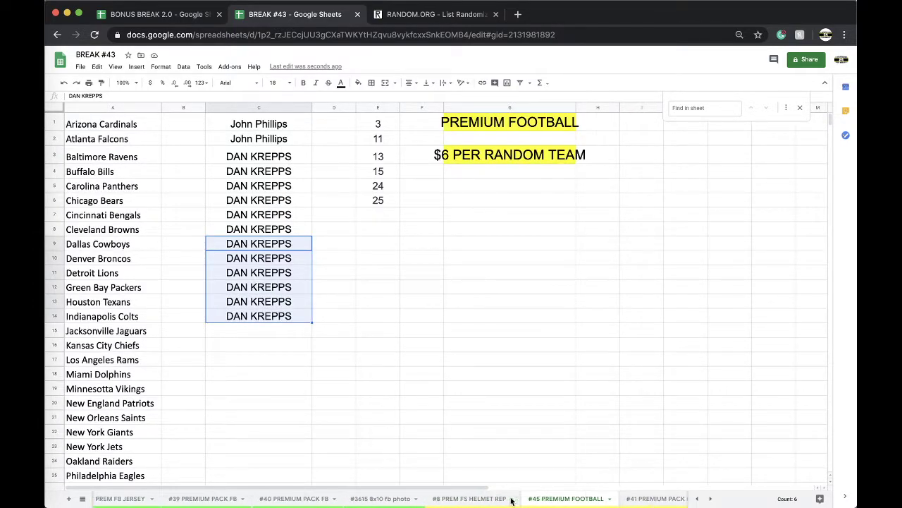
click(379, 501)
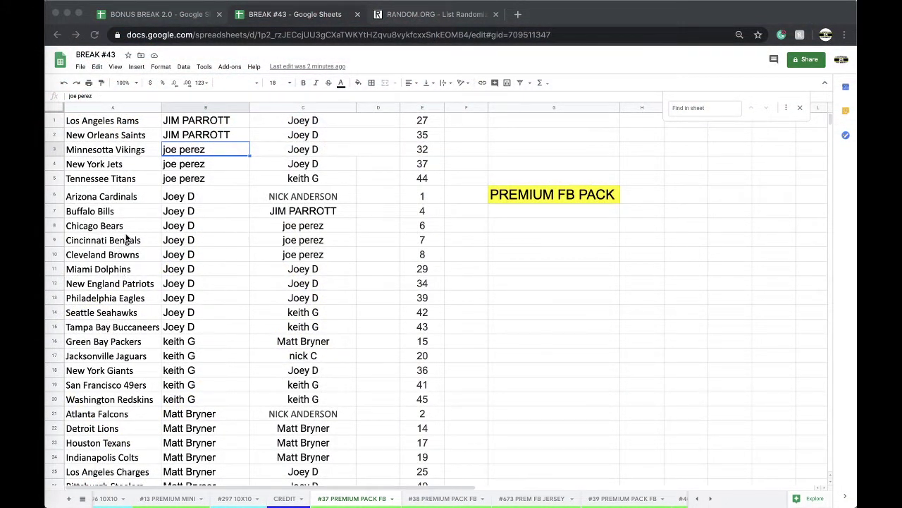
Fill the Carolina Panthers buyer cell B30 cyan.
scroll(141, 237, down, 3)
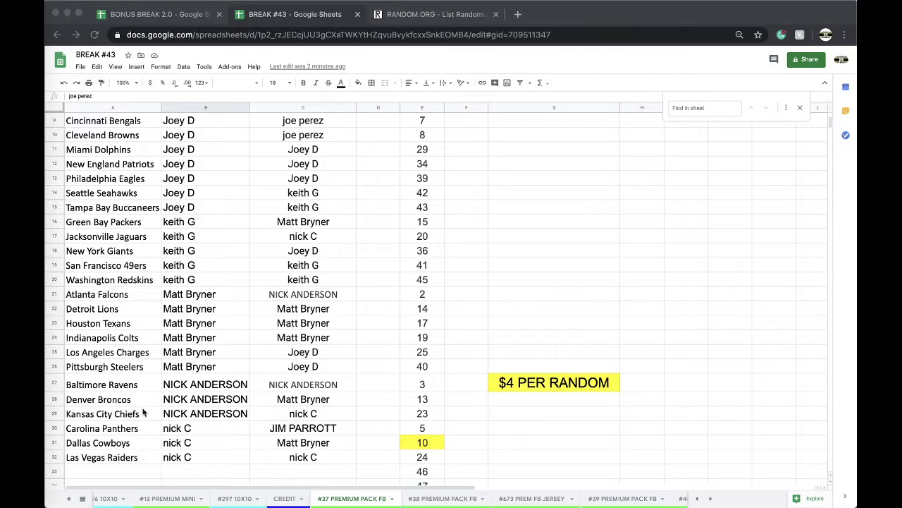
click(178, 431)
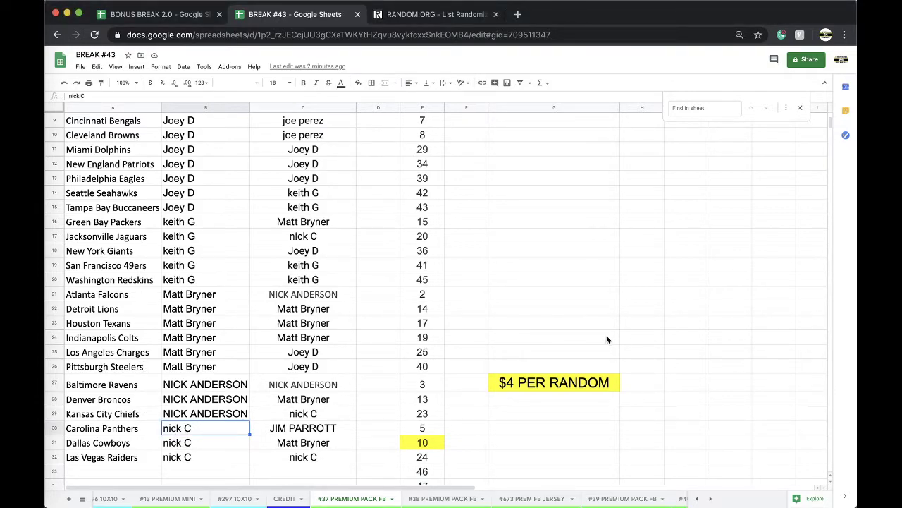
click(359, 84)
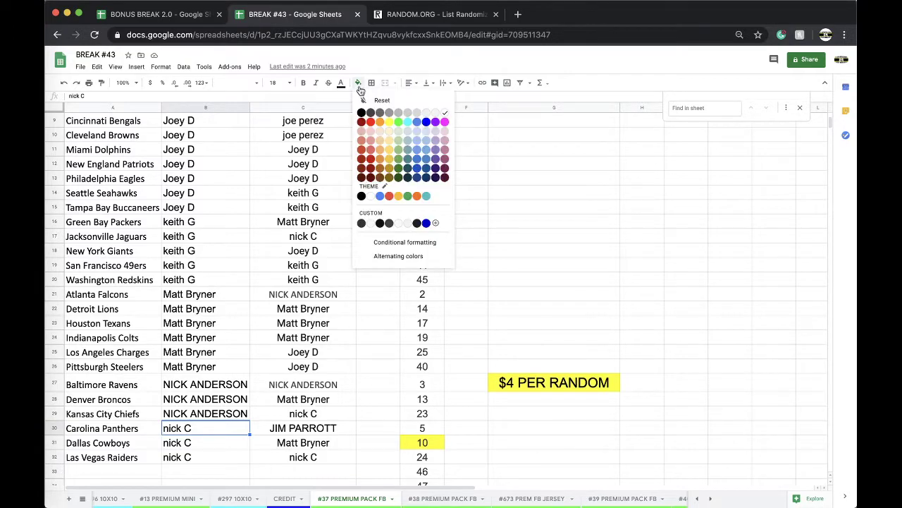
click(407, 121)
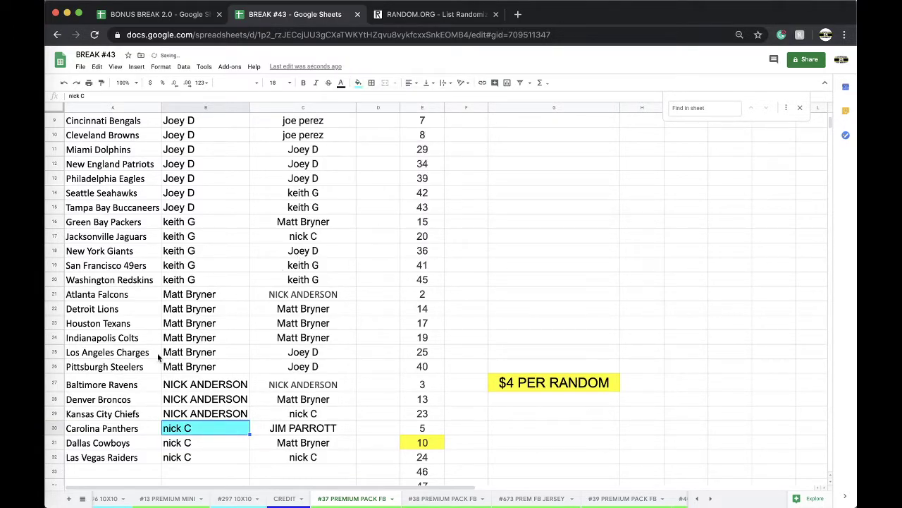
Sort the sheet A→Z by the team names in column A.
scroll(159, 357, up, 5)
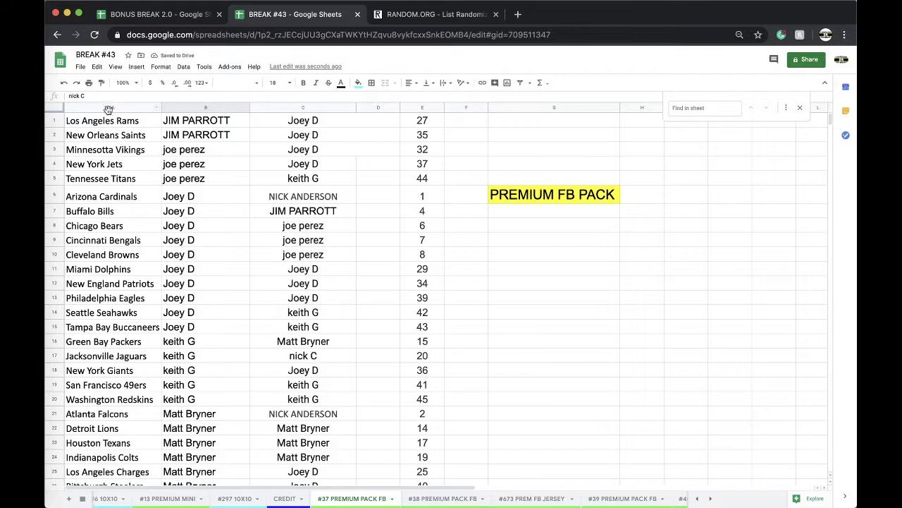
click(109, 110)
click(183, 66)
click(225, 83)
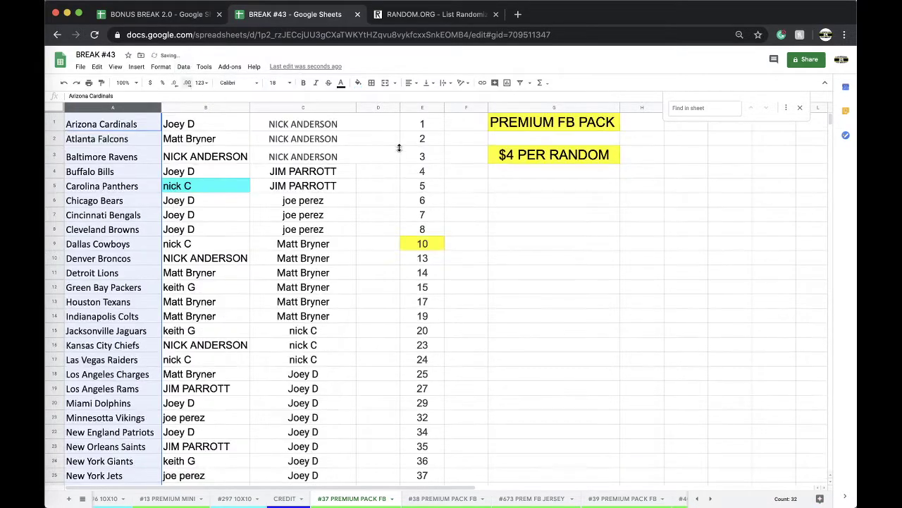
Select the buyer names in column C for copying.
click(308, 106)
scroll(325, 250, down, 5)
scroll(325, 250, up, 5)
Reload the List Randomizer and paste in the 32 copied buyer names.
click(430, 14)
click(389, 32)
key(Return)
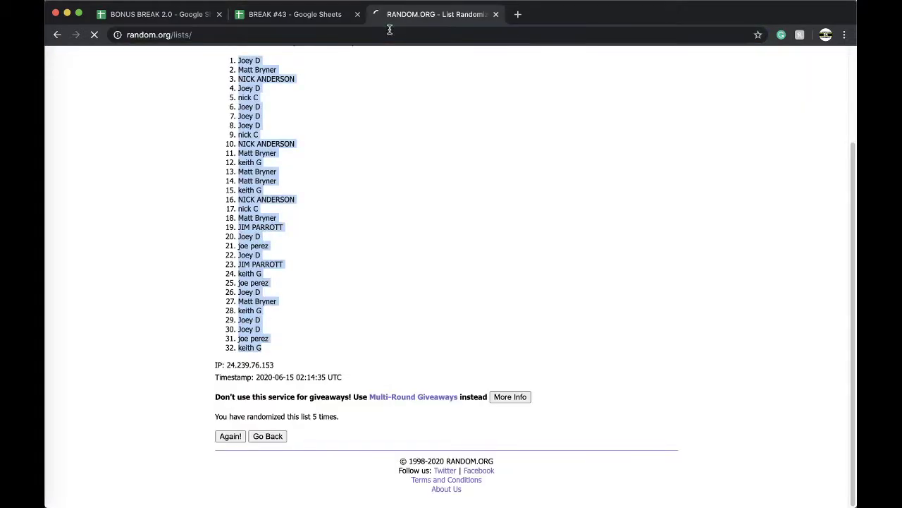
click(256, 312)
key(ctrl+v)
Shuffle the pasted buyer names four times.
click(236, 407)
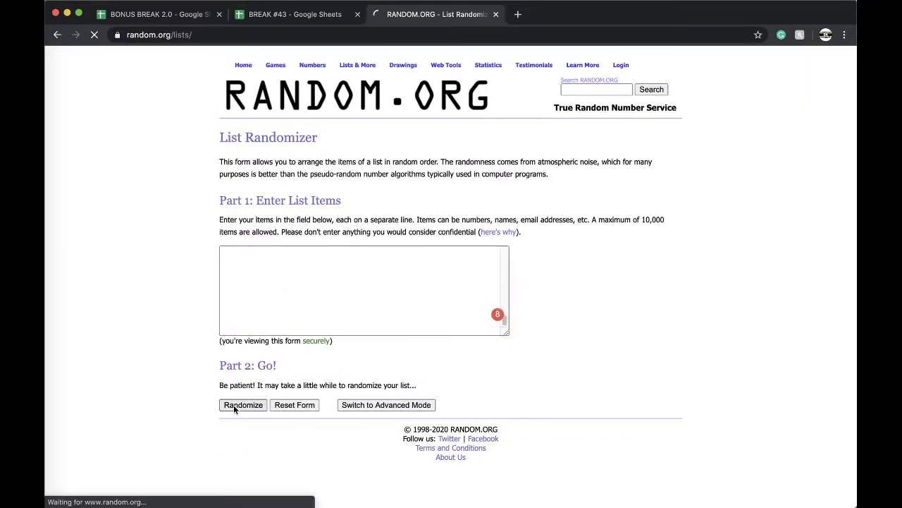
scroll(234, 437, down, 2)
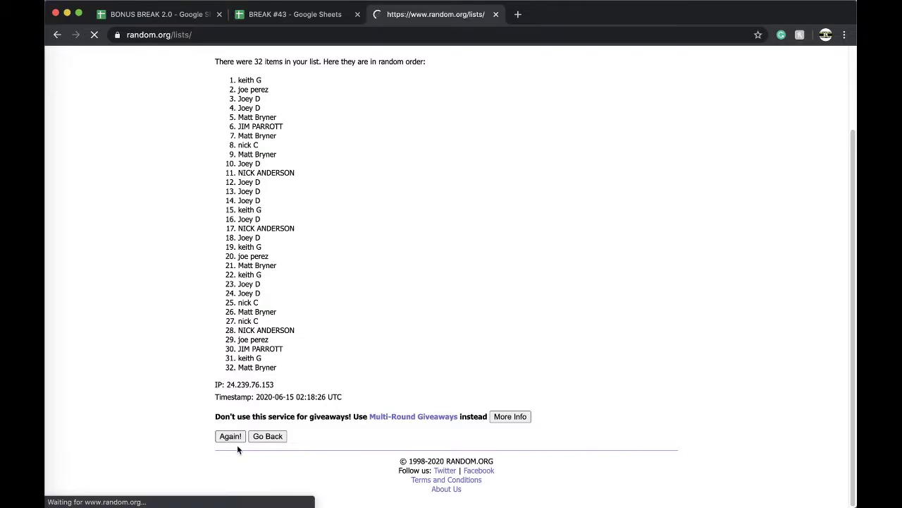
click(229, 437)
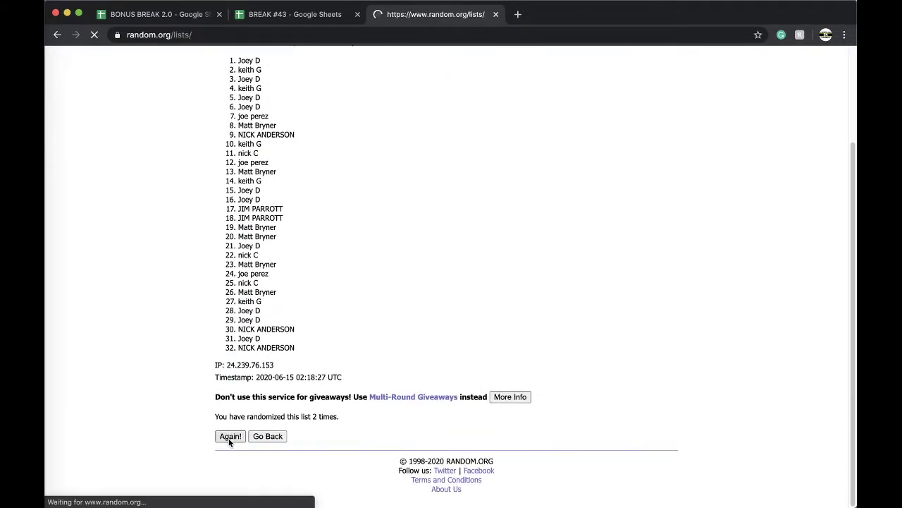
click(229, 438)
scroll(229, 438, down, 3)
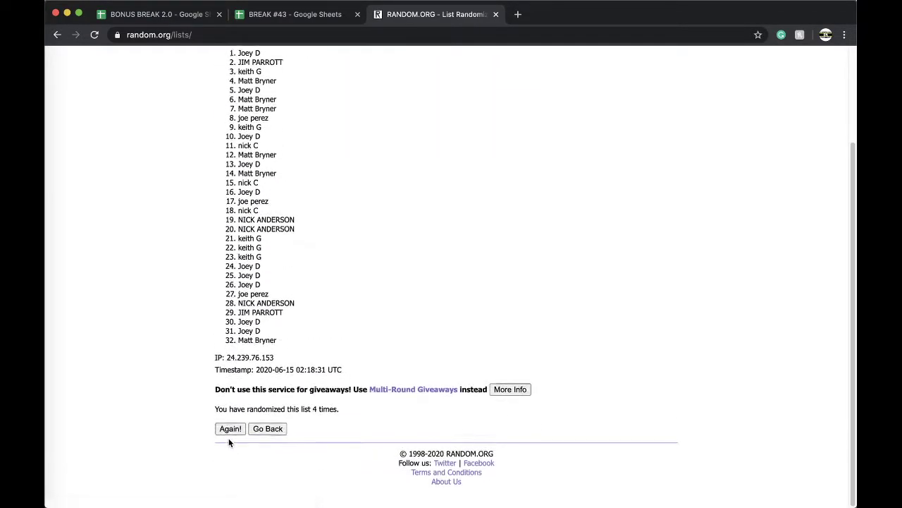
click(228, 437)
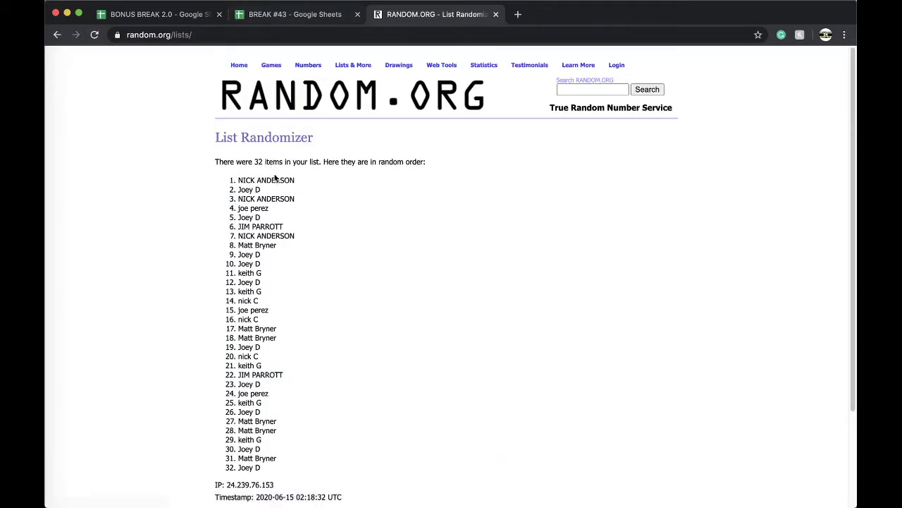
Select the top two names of the final shuffled order.
triple_click(271, 180)
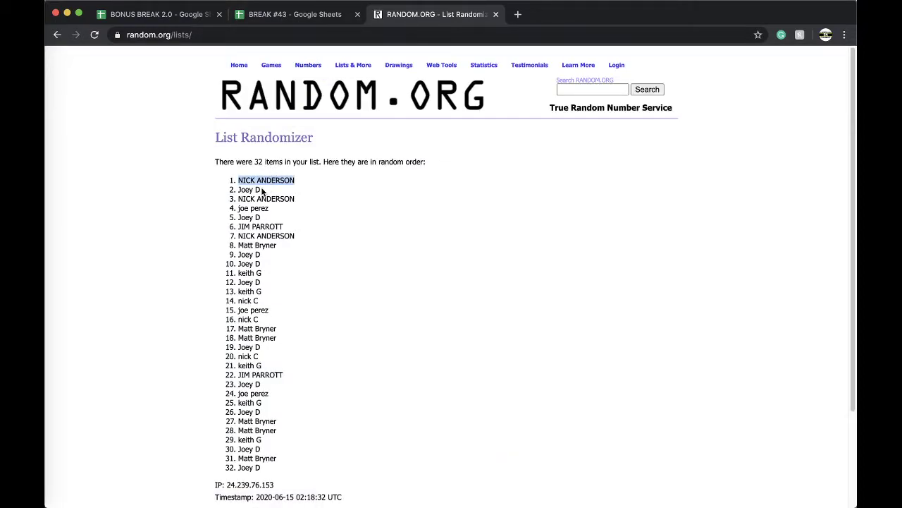
click(295, 14)
drag(337, 502, 249, 502)
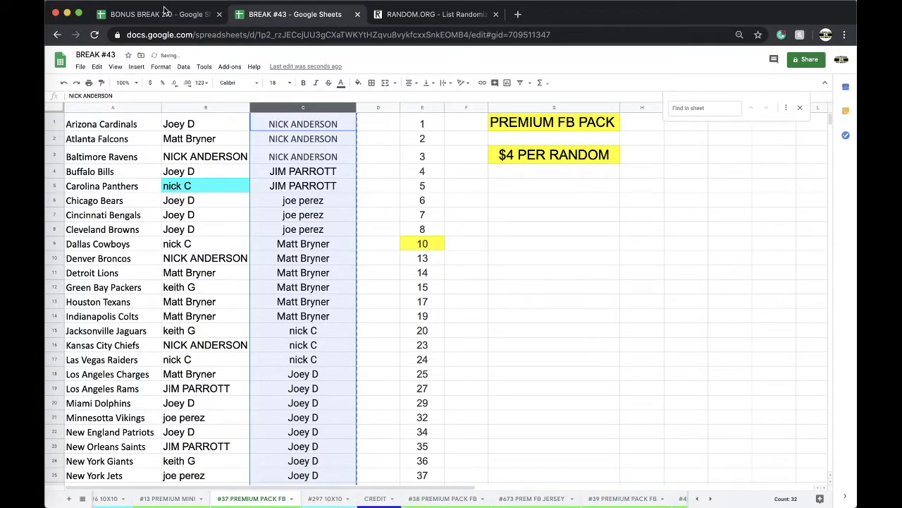
Paste the two shuffled names into C8:C9 of BONUS BREAK 2.0 as values only.
click(166, 10)
click(276, 222)
click(345, 252)
click(368, 264)
Label cell D8 with '#37 prem pack fb'.
click(356, 222)
text(#37 prem)
key(BackSpace)
text(m pack fb)
key(ctrl+Tab)
click(444, 499)
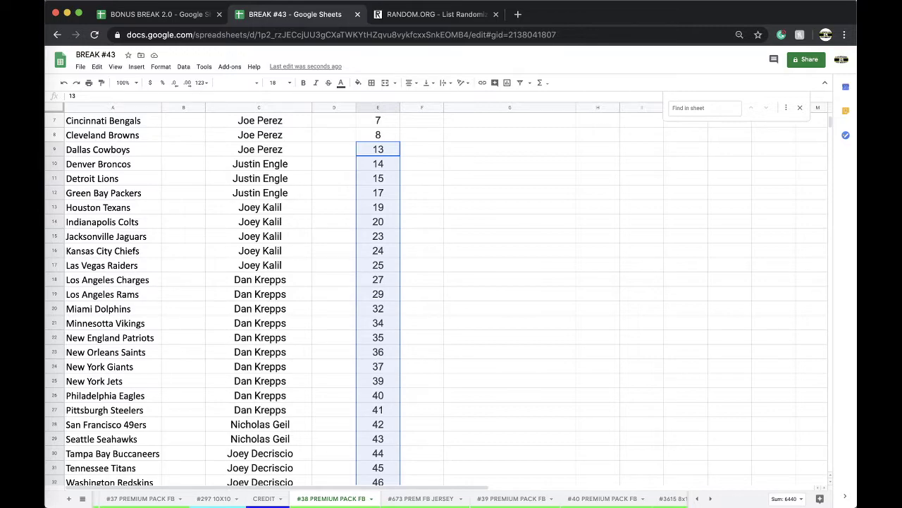
Enter the buyer's name in C15, the Jacksonville Jaguars row of #45 PREMIUM FOOTBALL.
scroll(525, 497, right, 5)
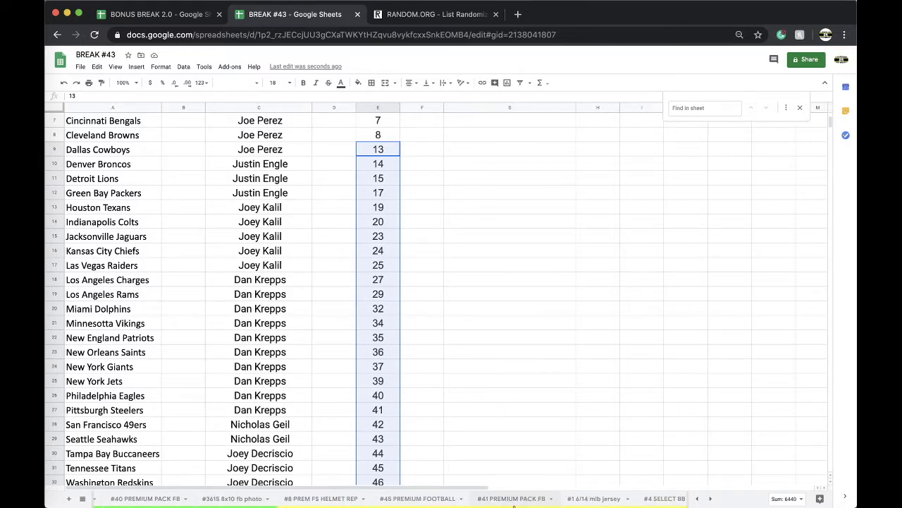
click(332, 501)
click(412, 498)
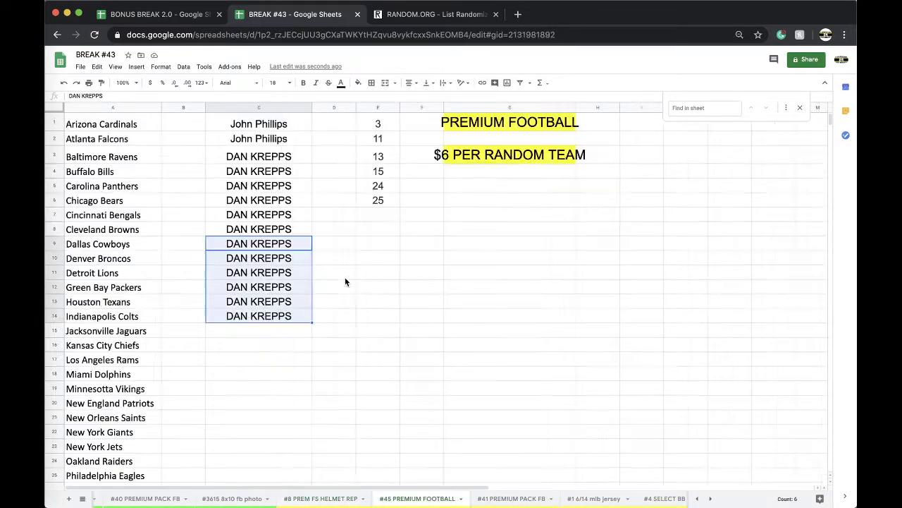
click(277, 330)
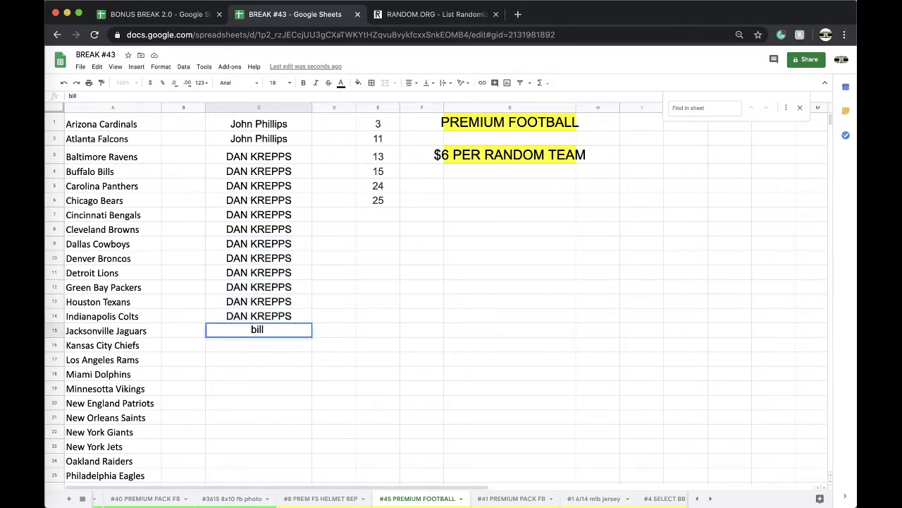
key(Return)
Copy the buyer's name down into the following team rows C16 and C17.
key(Up)
key(ctrl+c)
key(Down)
key(ctrl+v)
key(Down)
key(ctrl+v)
key(Down)
key(ctrl+v)
key(Down)
key(ctrl+v)
scroll(451, 498, right, 5)
Find the buyer on the CREDIT sheet and check their $36.00 credit balance.
click(434, 502)
key(ctrl+f)
text(bill)
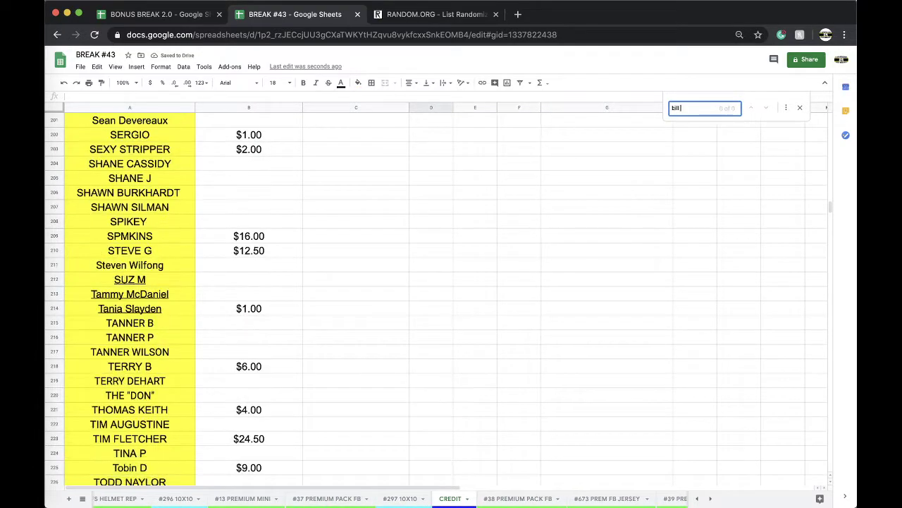
click(273, 138)
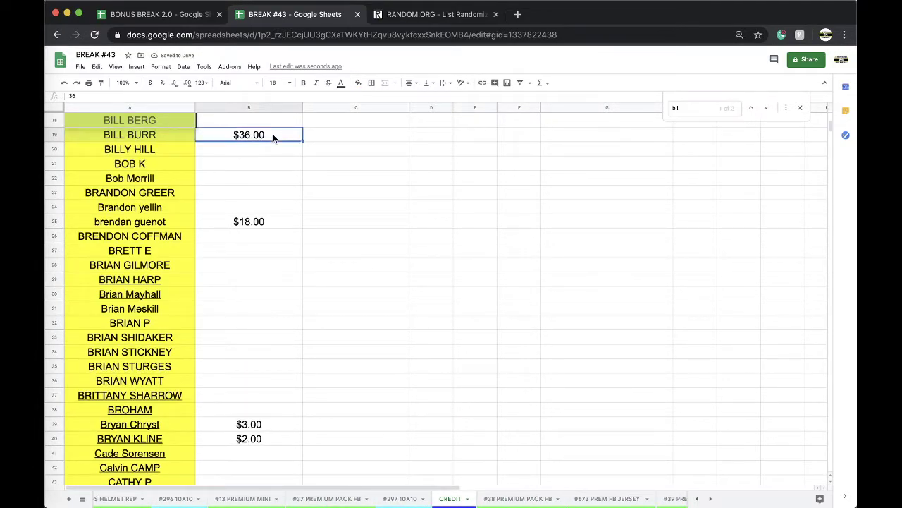